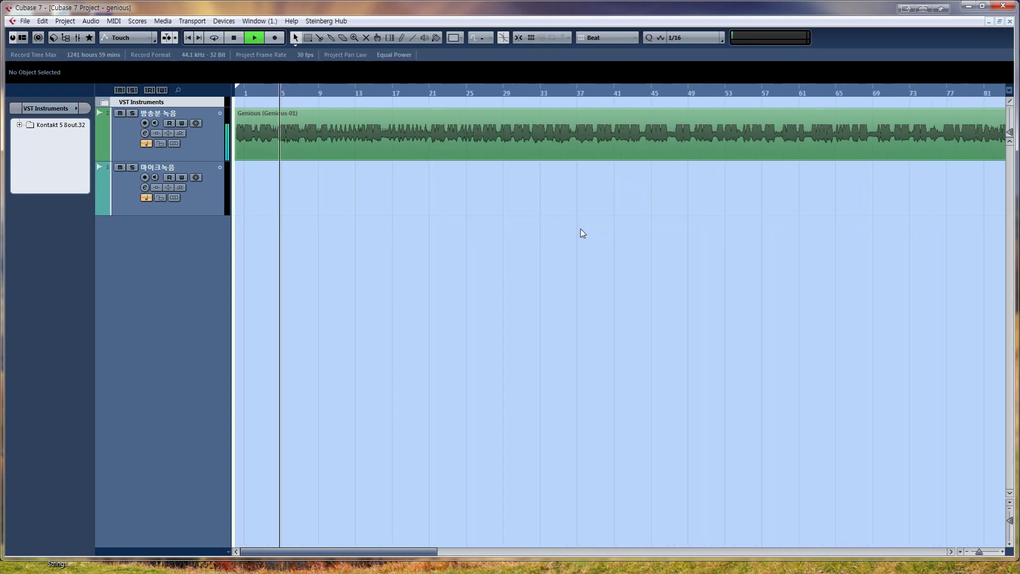
# Set the time-stretch algorithm of the Genious clip on the first audio track to élastique Pro - Pitch
pyautogui.press('g')
pyautogui.press('g')
pyautogui.press('g')
pyautogui.press('g')
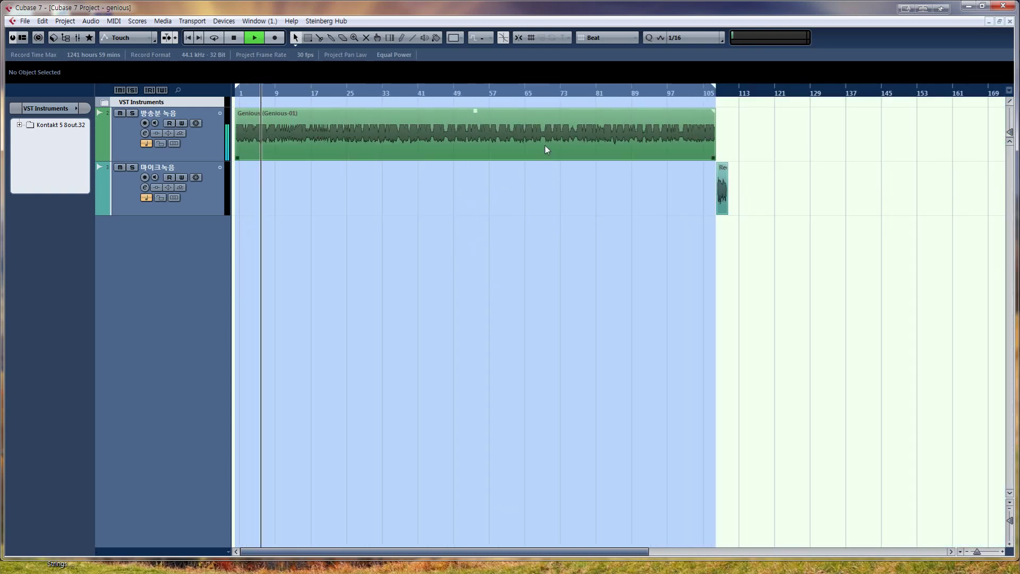
pyautogui.click(547, 150)
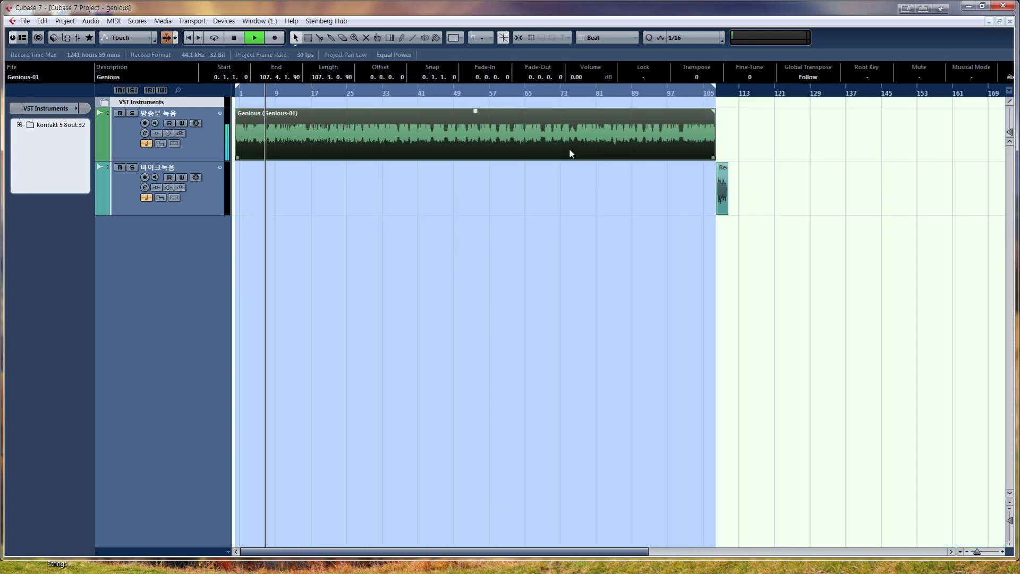
pyautogui.click(1012, 78)
pyautogui.moveTo(977, 88)
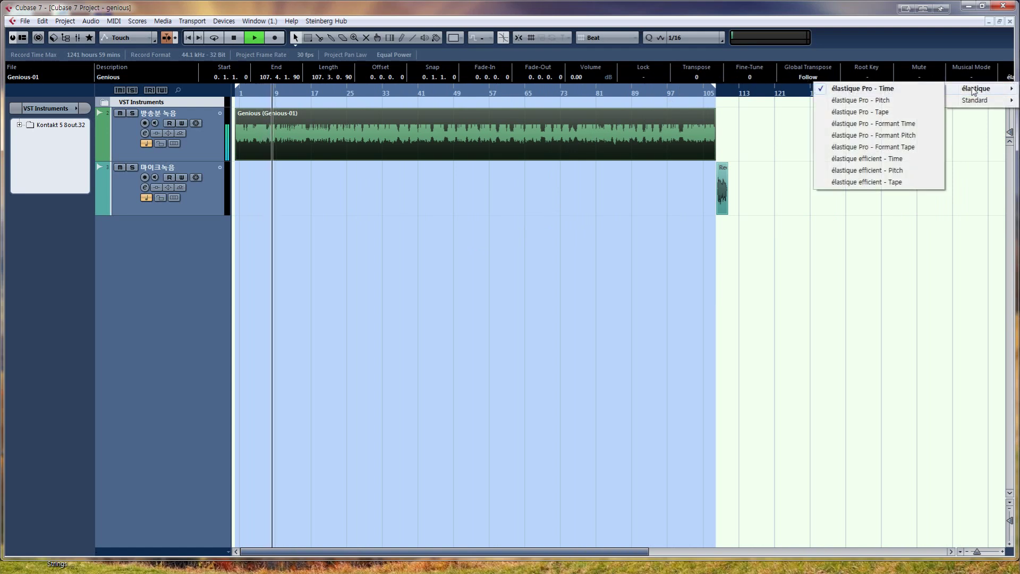
pyautogui.click(876, 101)
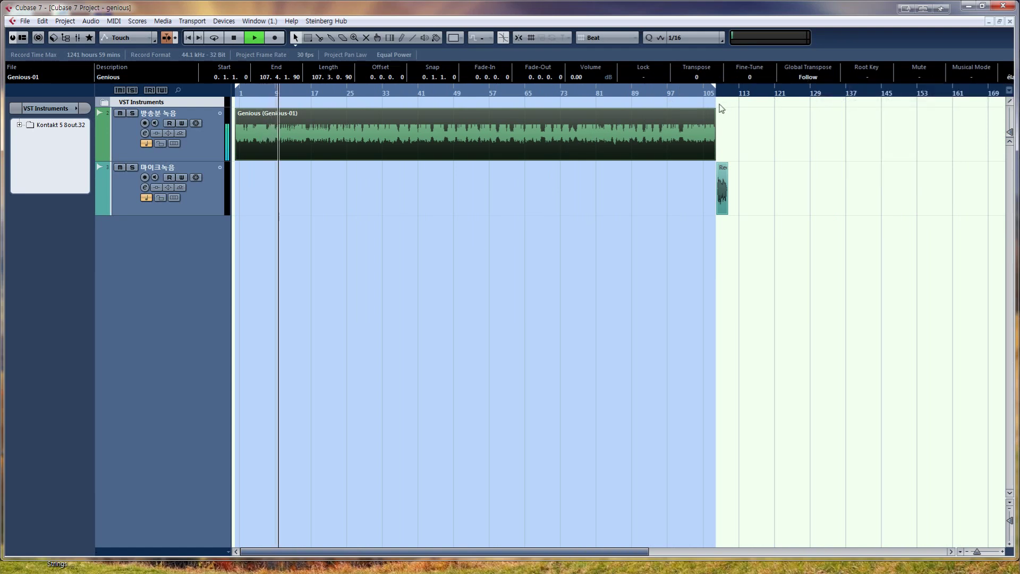
# Try transposing the Genious clip by 3, 4, 15 and 13 during playback, and return its Transpose value to 0
pyautogui.scroll(2, 697, 79)
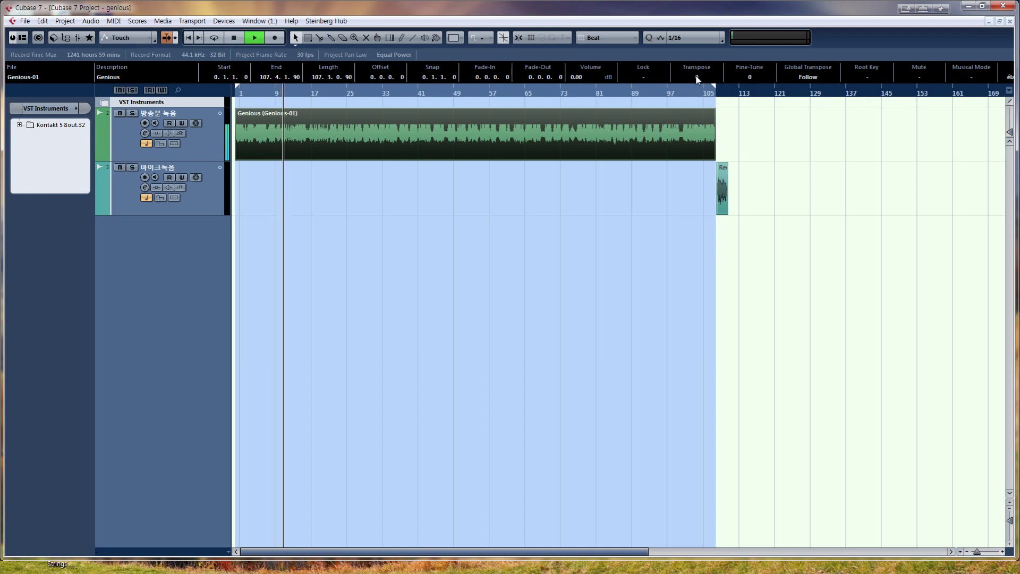
pyautogui.scroll(1, 703, 81)
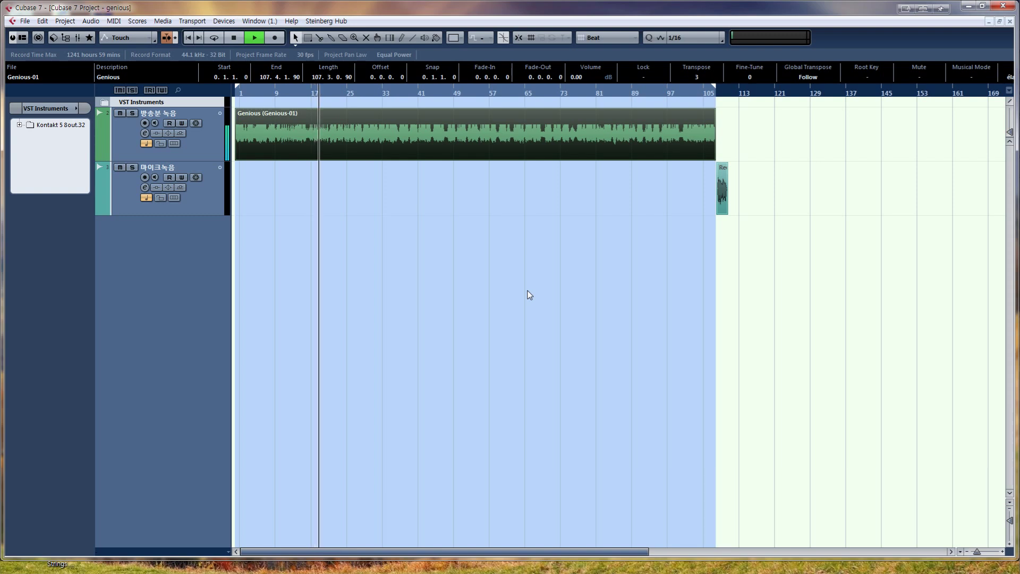
pyautogui.scroll(1, 697, 77)
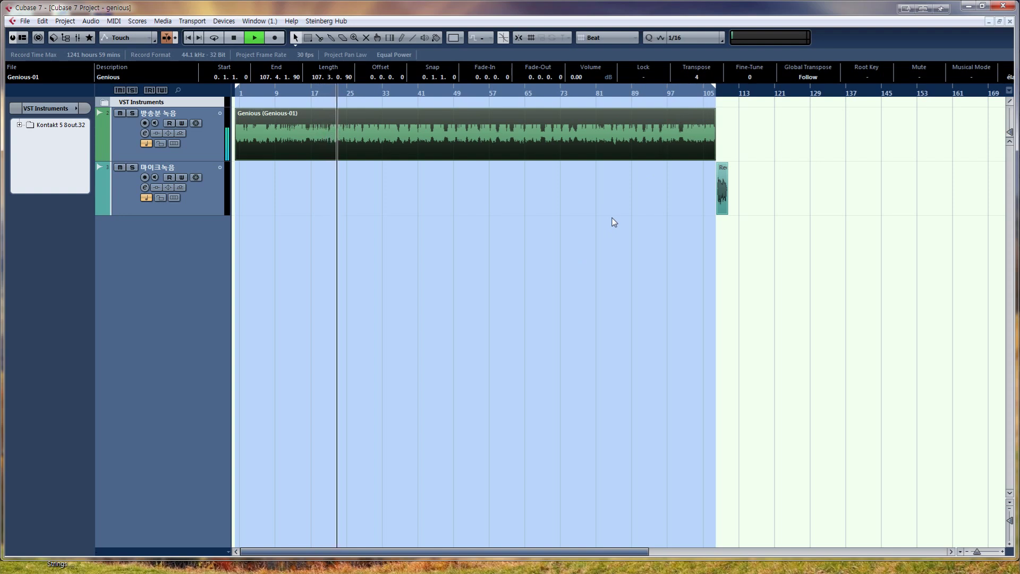
pyautogui.scroll(-1, 697, 79)
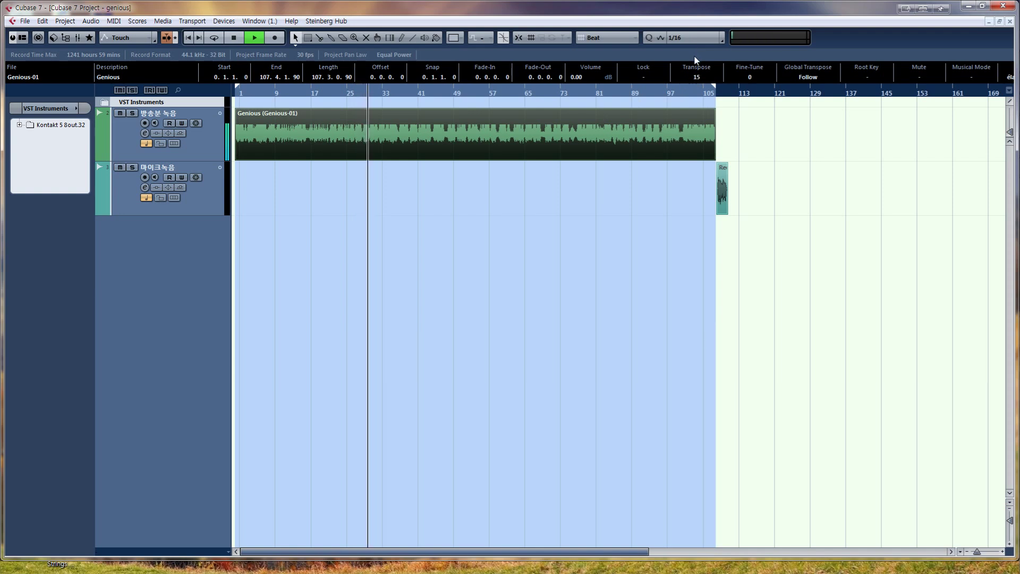
pyautogui.scroll(-2, 696, 63)
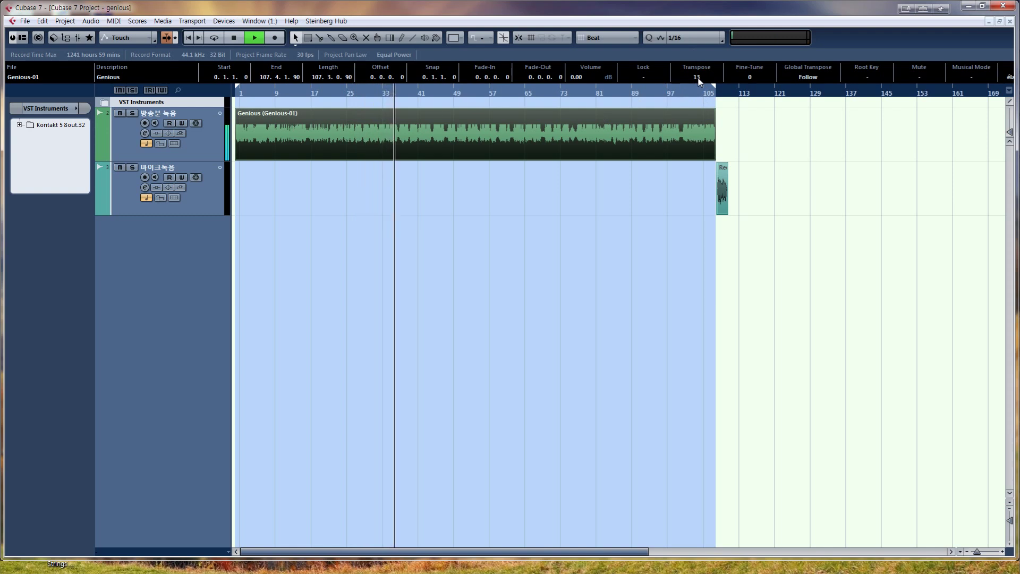
pyautogui.scroll(-19, 699, 80)
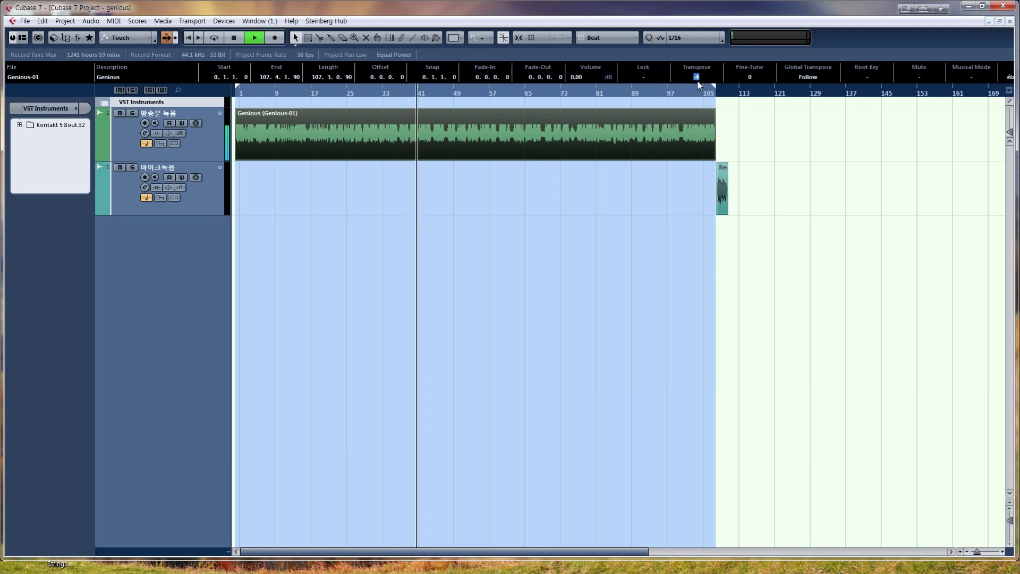
pyautogui.press('Return')
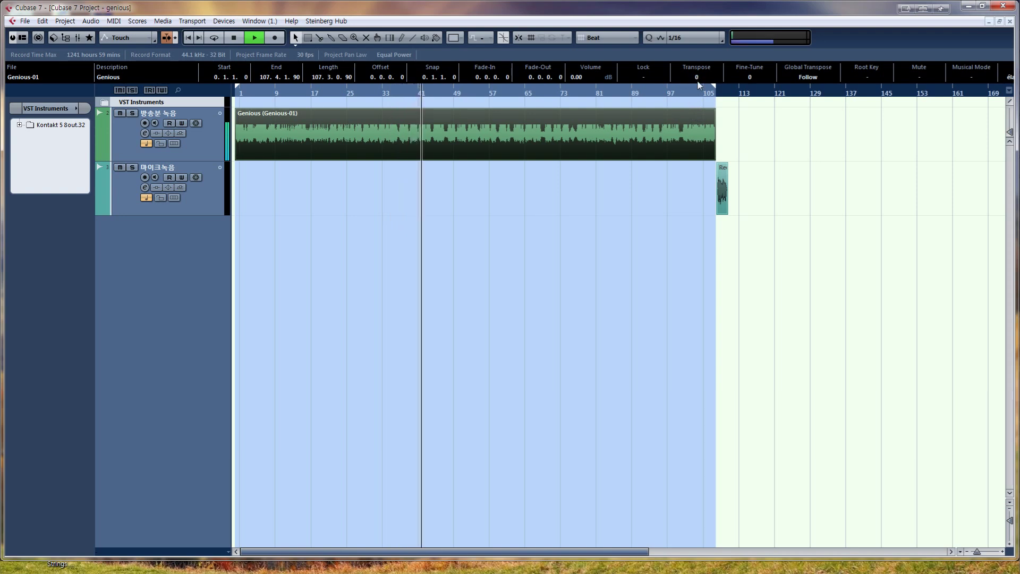
# Play the closing bars of the Genious clip from around bar 101 and stop playback just before the Rec clip at bar 108
pyautogui.moveTo(686, 93); pyautogui.dragTo(662, 207)
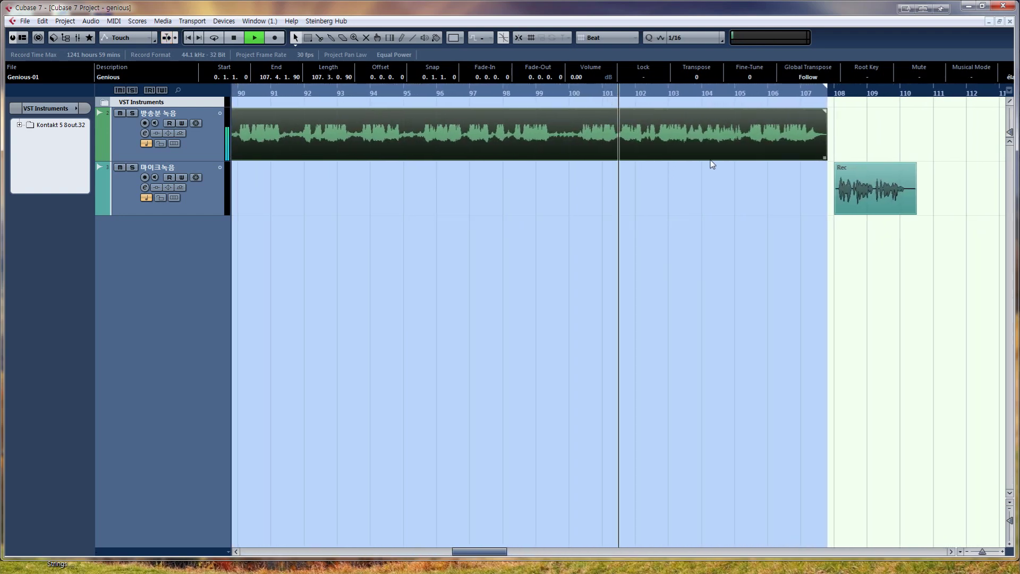
pyautogui.press('g')
pyautogui.press('g')
pyautogui.press('g')
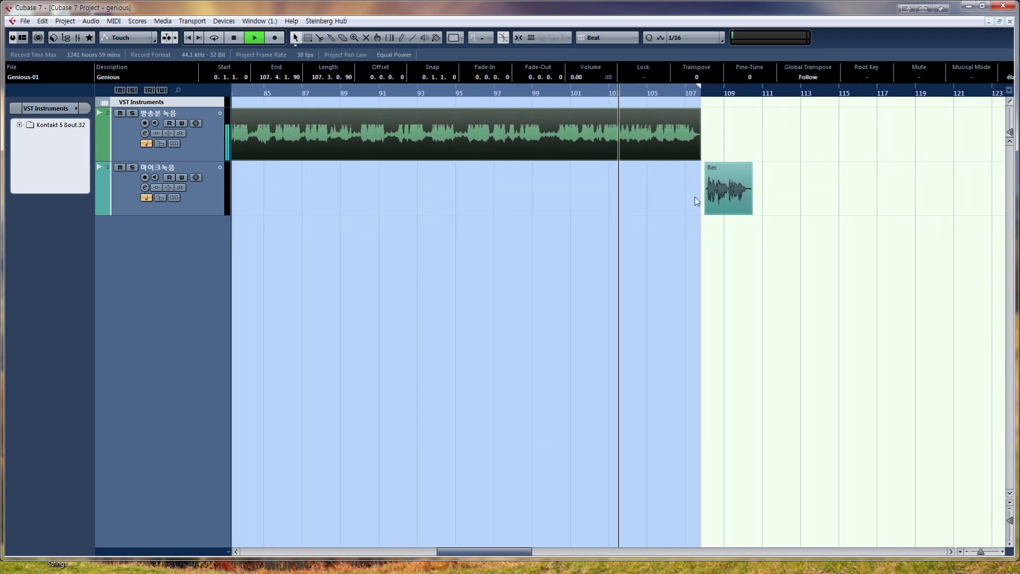
pyautogui.press('h')
pyautogui.press('h')
pyautogui.press('h')
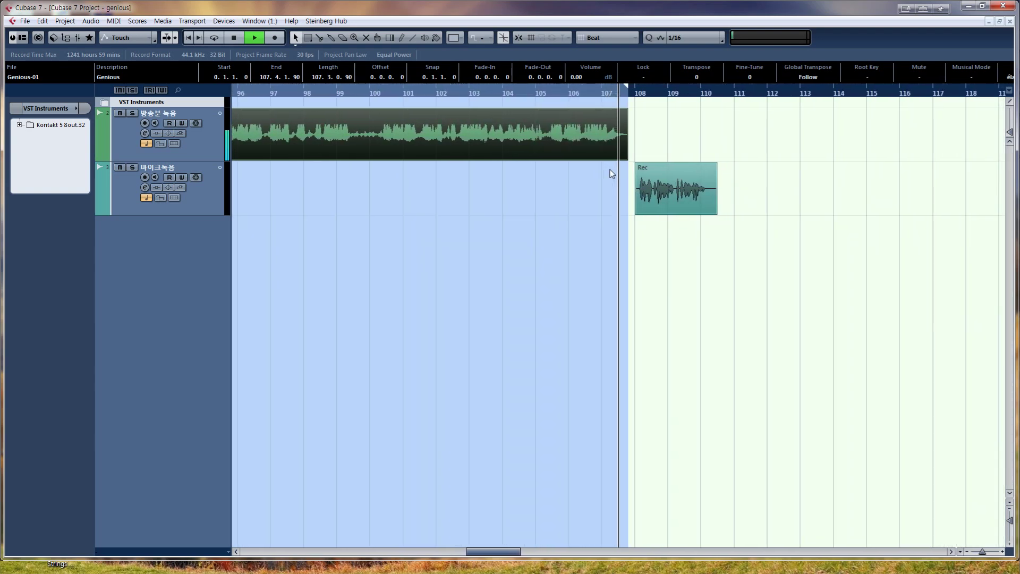
pyautogui.press('space')
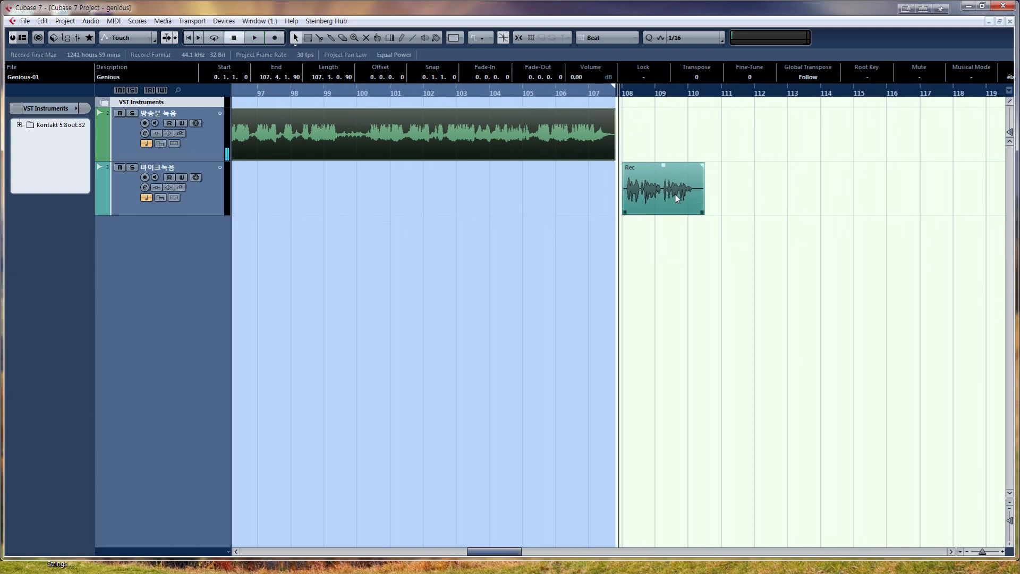
# Select the 마이크녹음 track and play through its Rec clip at bar 108, stopping at the clip's end
pyautogui.click(244, 196)
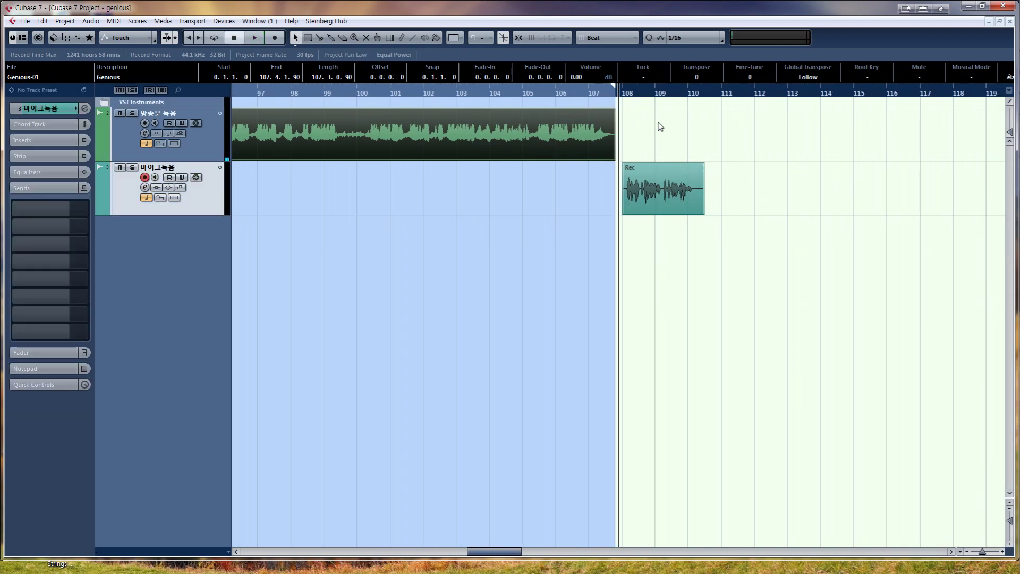
pyautogui.press('h')
pyautogui.press('h')
pyautogui.press('h')
pyautogui.press('space')
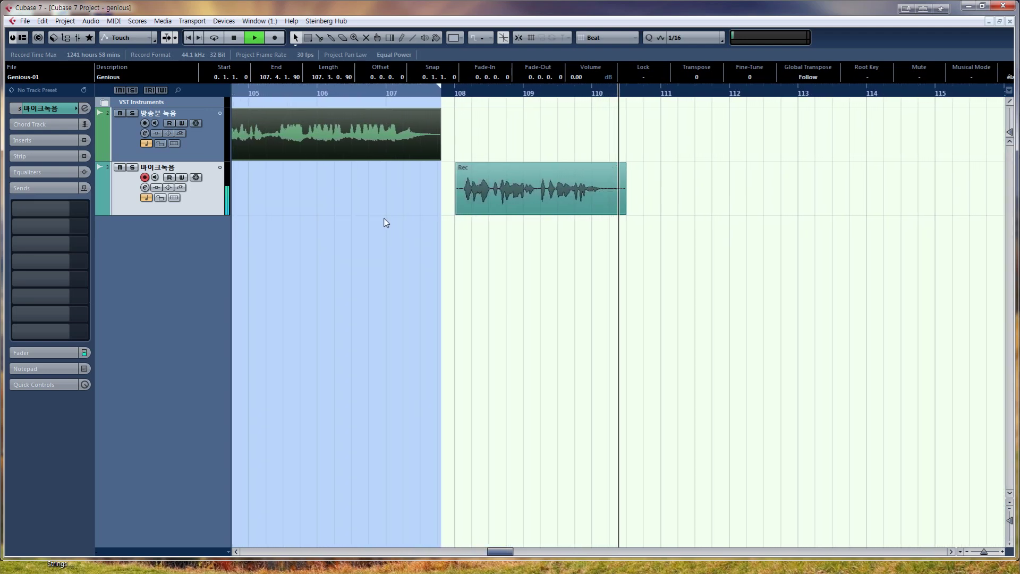
pyautogui.press('space')
# Set the Rec clip's algorithm to élastique Pro - Pitch with a Transpose value of -5, and audition the clip
pyautogui.click(589, 195)
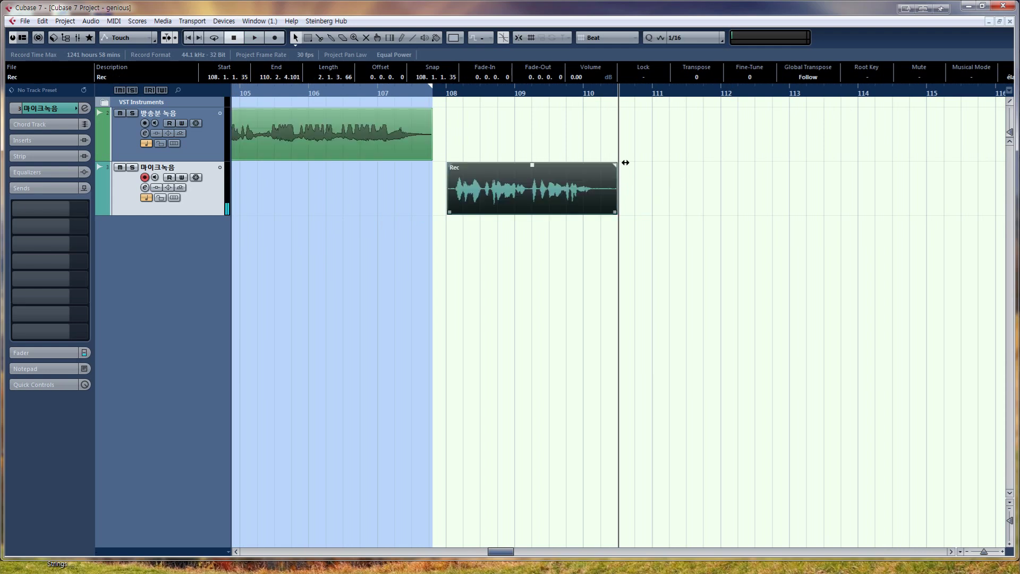
pyautogui.click(998, 74)
pyautogui.moveTo(977, 88)
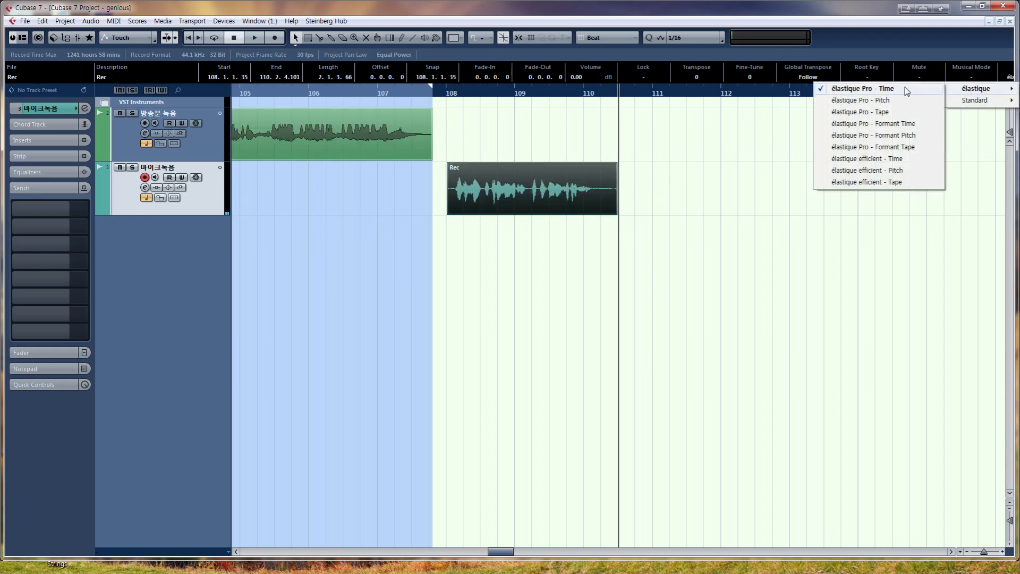
pyautogui.click(868, 101)
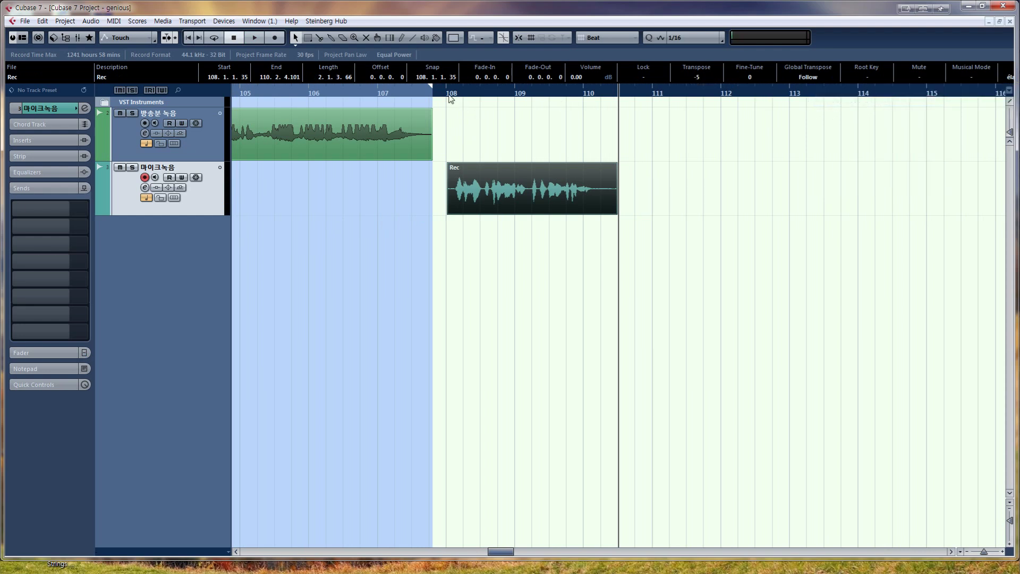
pyautogui.press('space')
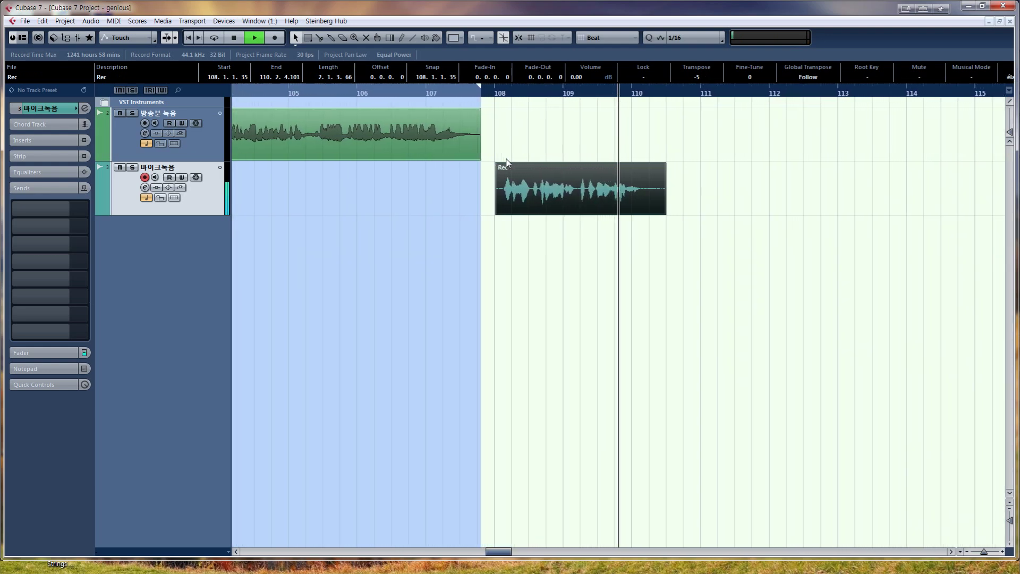
pyautogui.press('space')
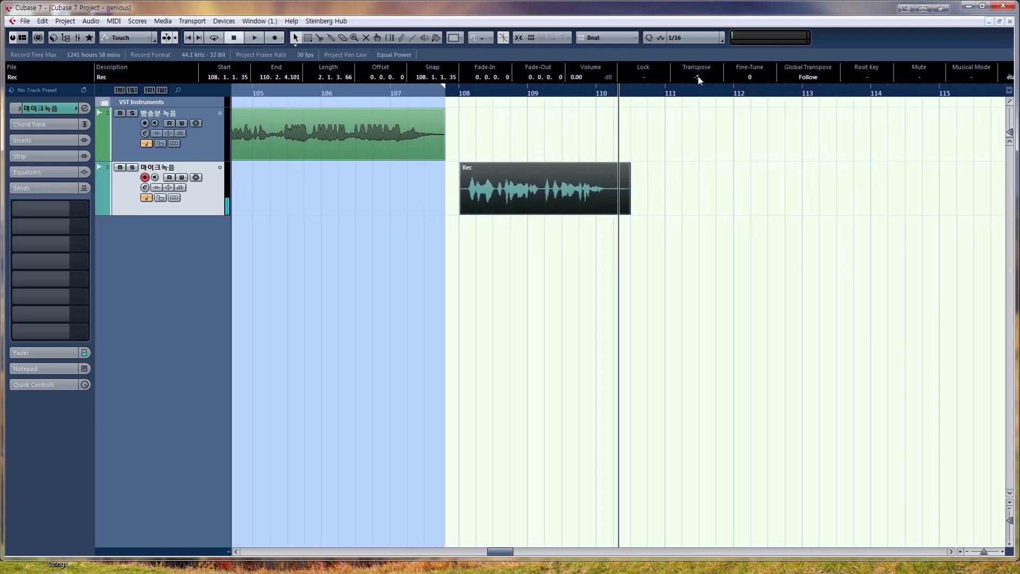
# Try the Rec clip with Transpose at 15 during playback, and return the value to -5 with the playhead at bar 108
pyautogui.click(696, 78)
pyautogui.click(473, 101)
pyautogui.press('space')
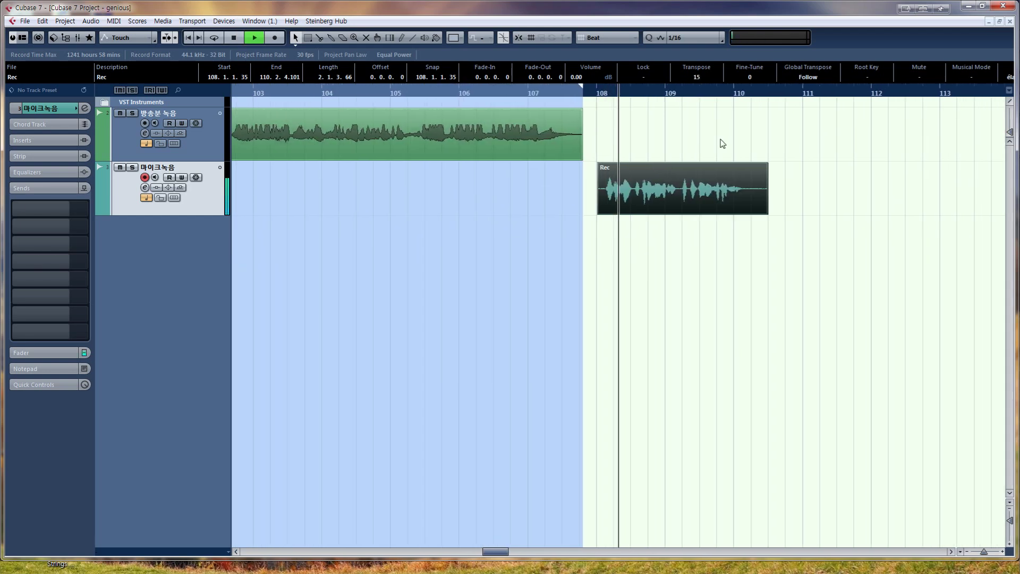
pyautogui.scroll(-1, 698, 78)
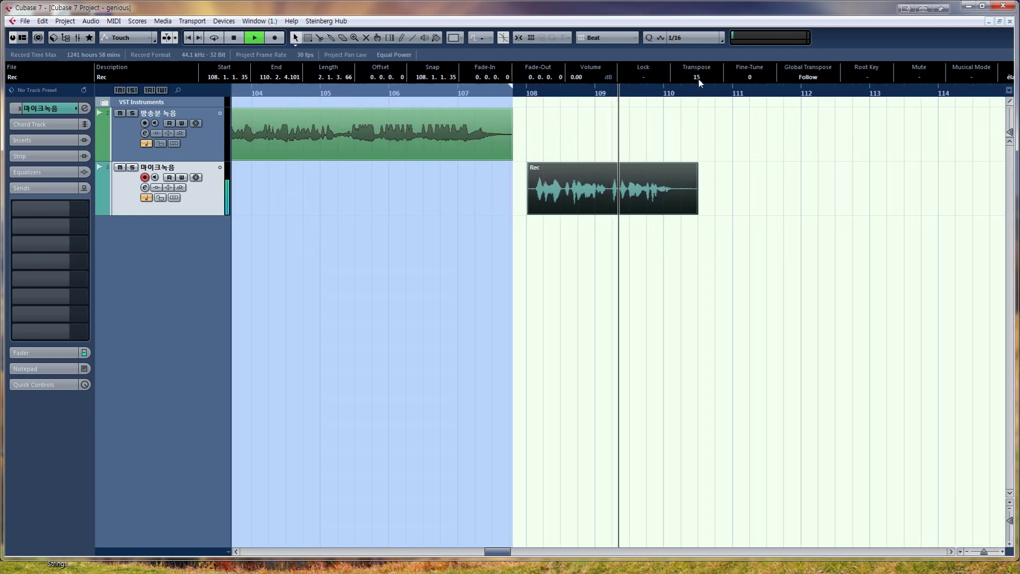
pyautogui.scroll(-1, 698, 78)
pyautogui.press('space')
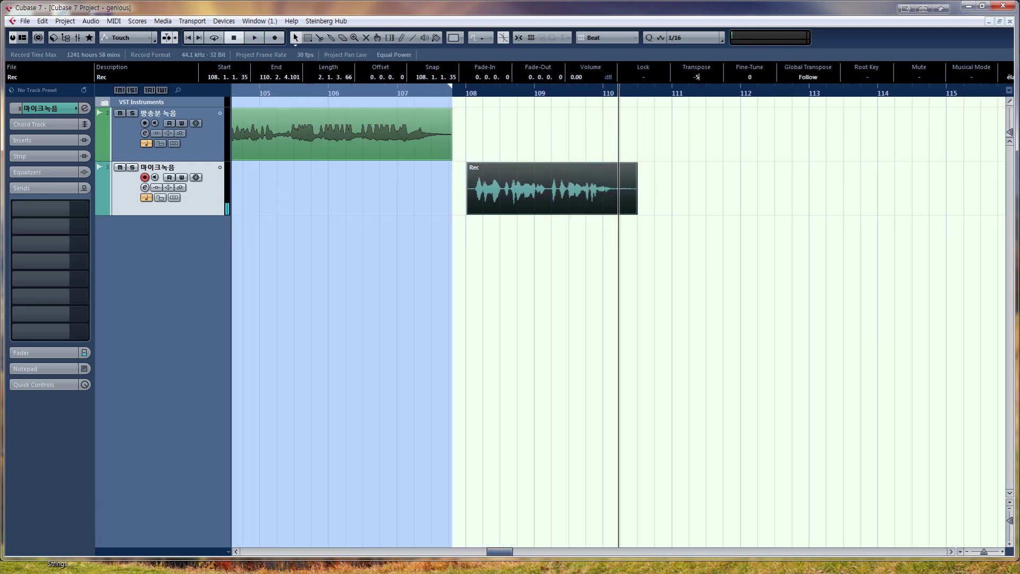
pyautogui.click(465, 100)
# Add a stereo FX channel track with Steinberg's REVerence reverb as its effect
pyautogui.rightClick(183, 237)
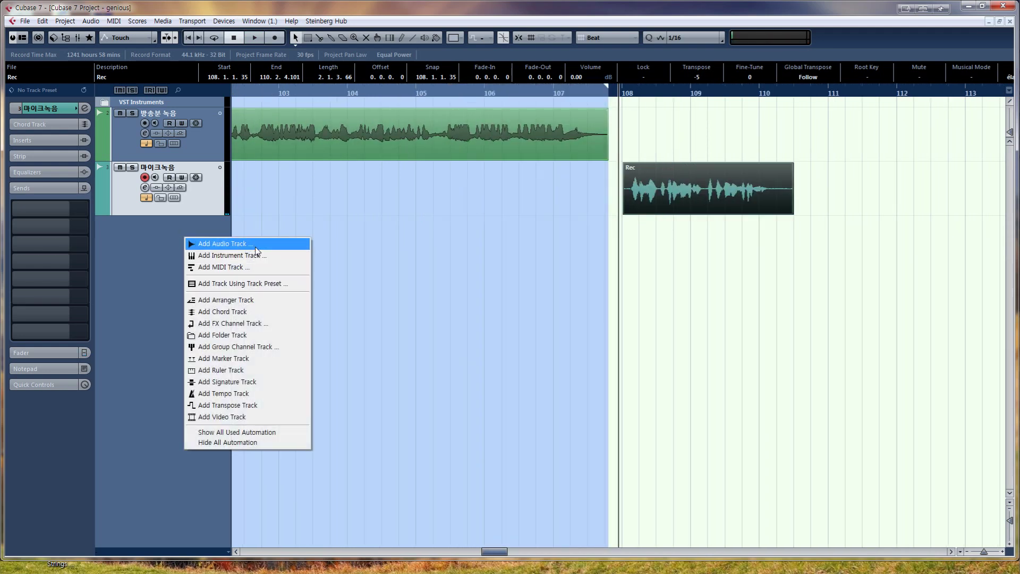
pyautogui.click(260, 323)
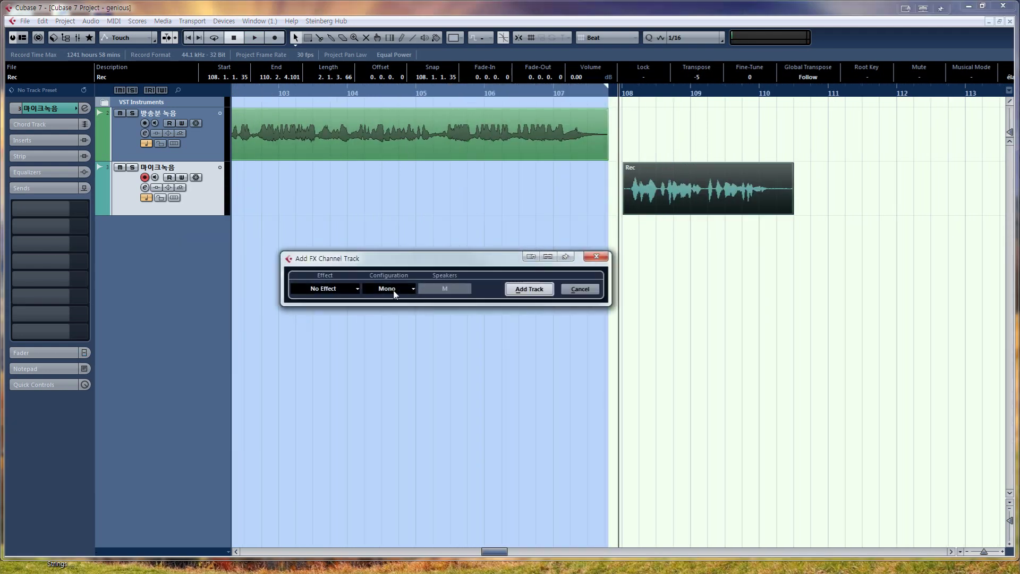
pyautogui.click(394, 294)
pyautogui.click(396, 312)
pyautogui.click(332, 289)
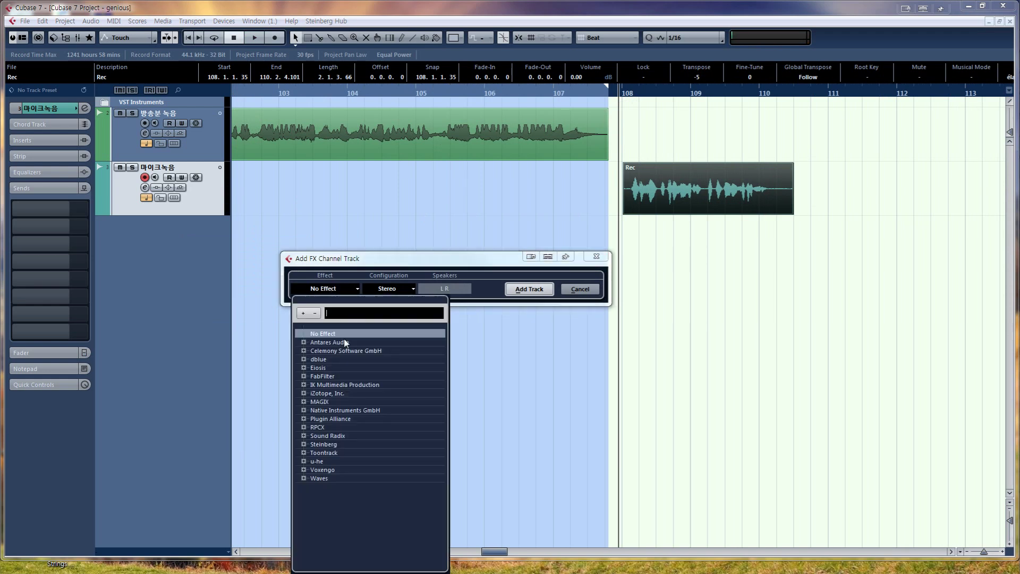
pyautogui.click(332, 445)
pyautogui.scroll(-1, 361, 483)
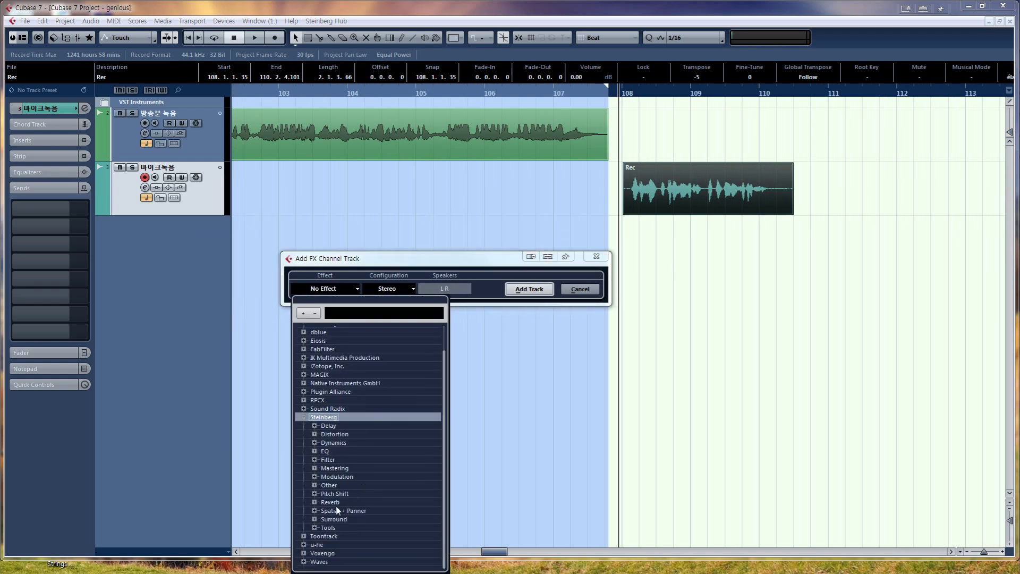
pyautogui.click(336, 505)
pyautogui.click(343, 513)
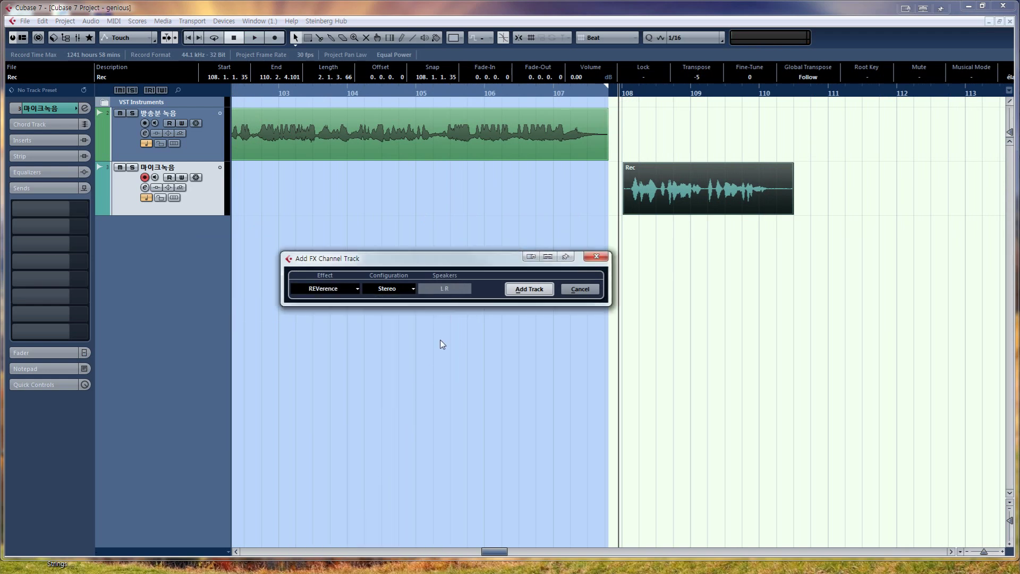
pyautogui.click(529, 289)
# Browse the REVerence presets, filter them by "pl", and load Plate At 3sec
pyautogui.moveTo(451, 228); pyautogui.dragTo(377, 195)
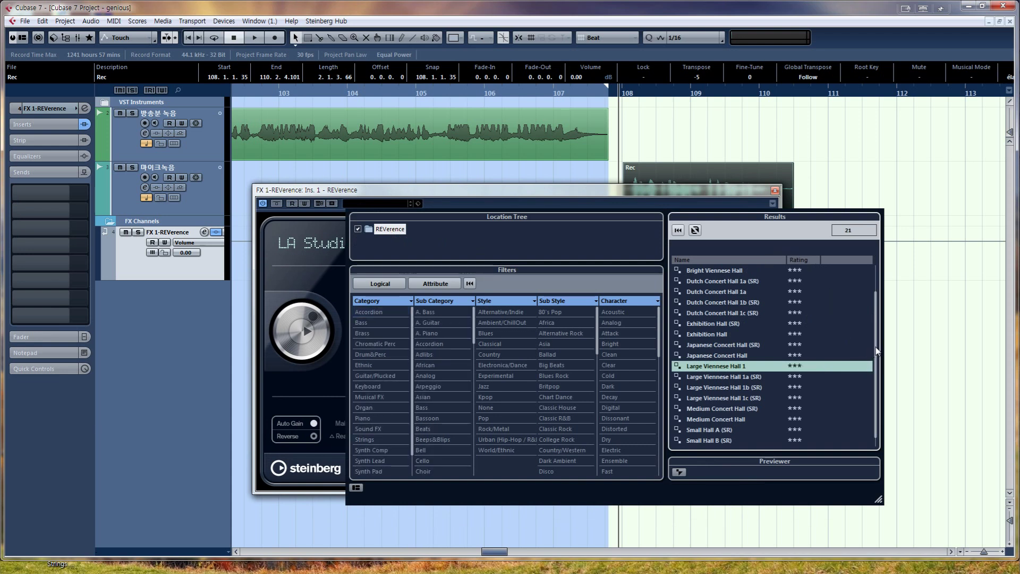
pyautogui.moveTo(876, 348); pyautogui.dragTo(880, 285)
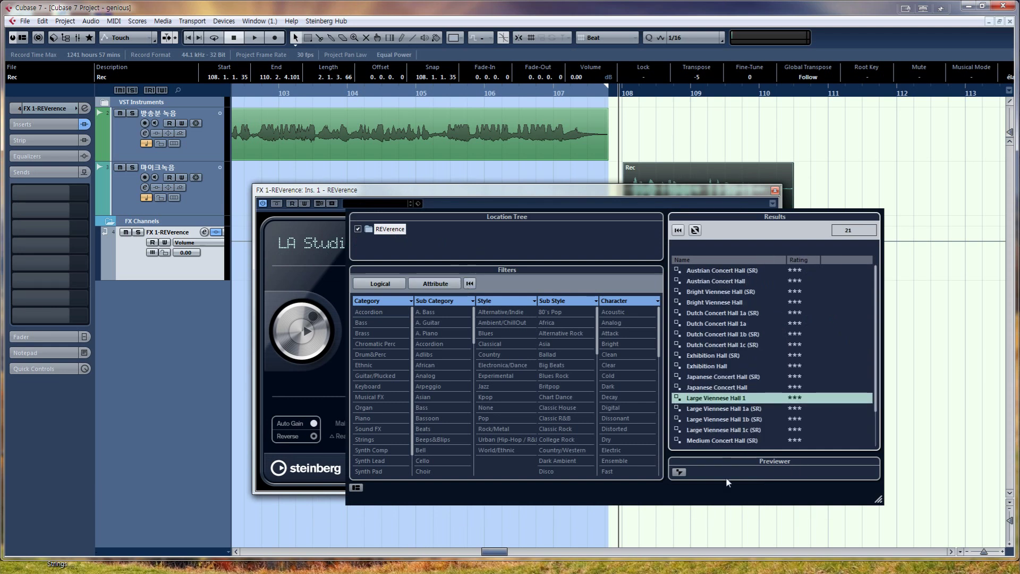
pyautogui.click(351, 323)
pyautogui.click(557, 236)
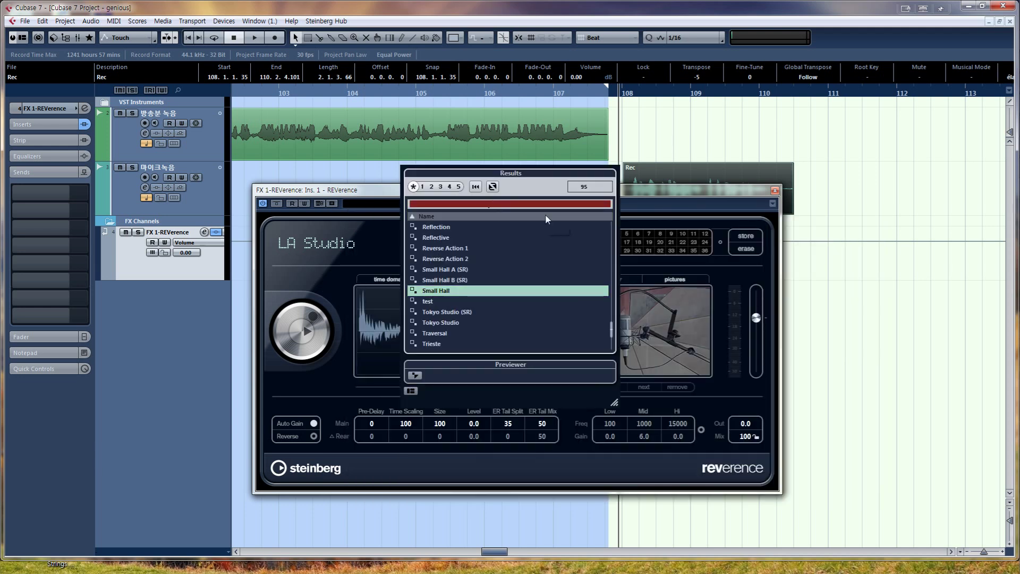
pyautogui.write('pl')
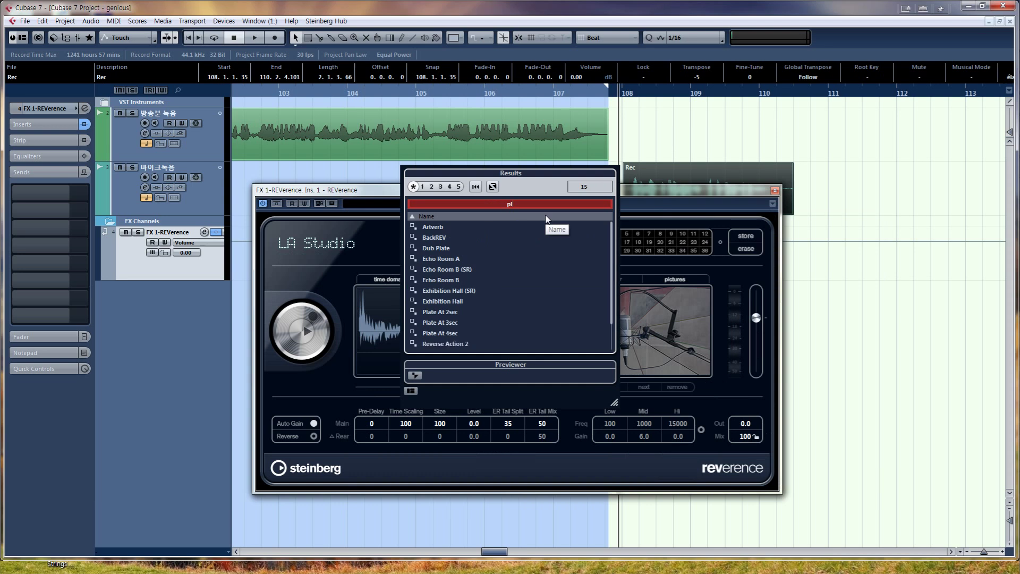
pyautogui.doubleClick(445, 322)
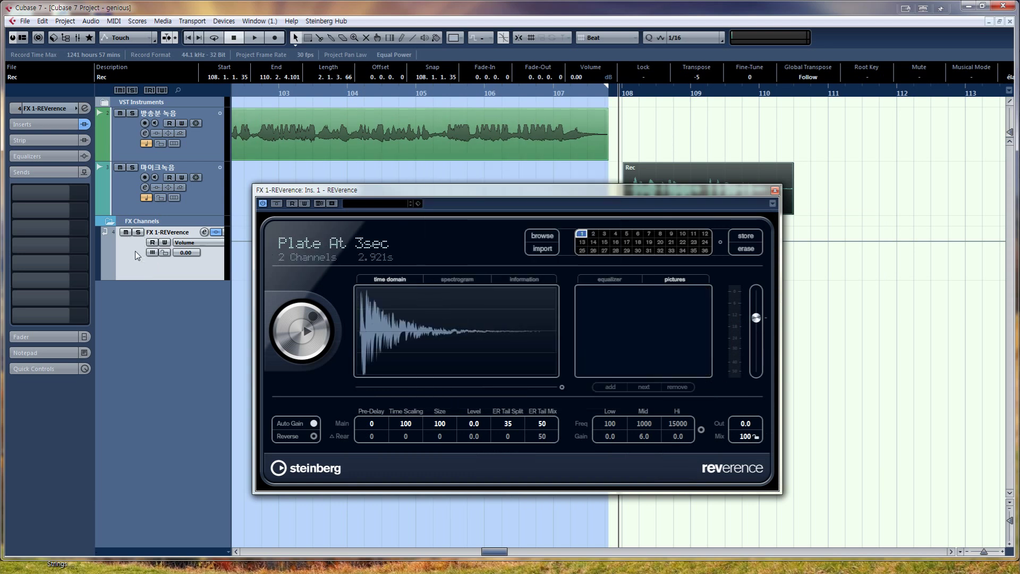
# Add an active send from the microphone recording track to FX 1-REVerence, with its level set to -24.2
pyautogui.click(126, 205)
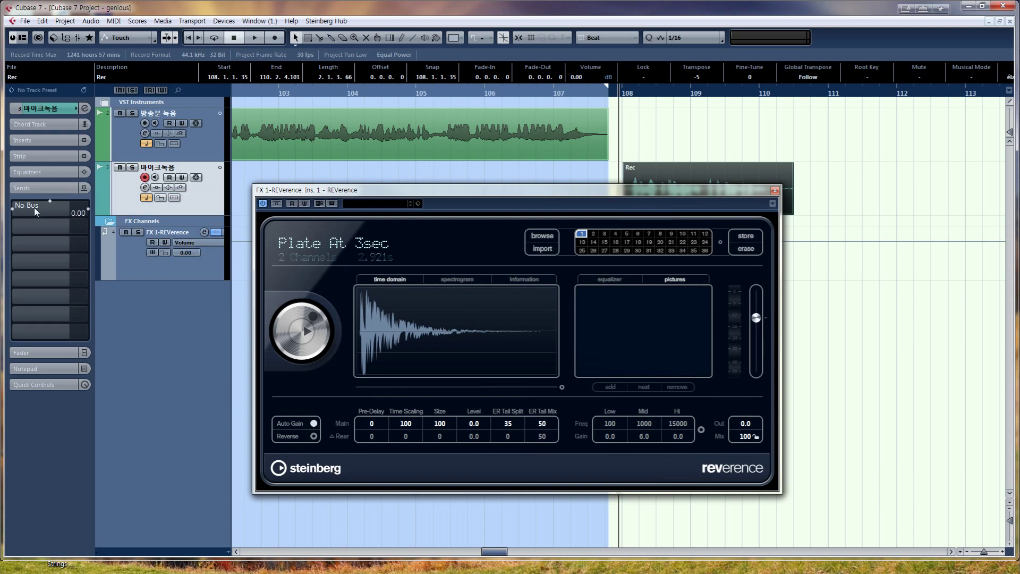
pyautogui.click(12, 210)
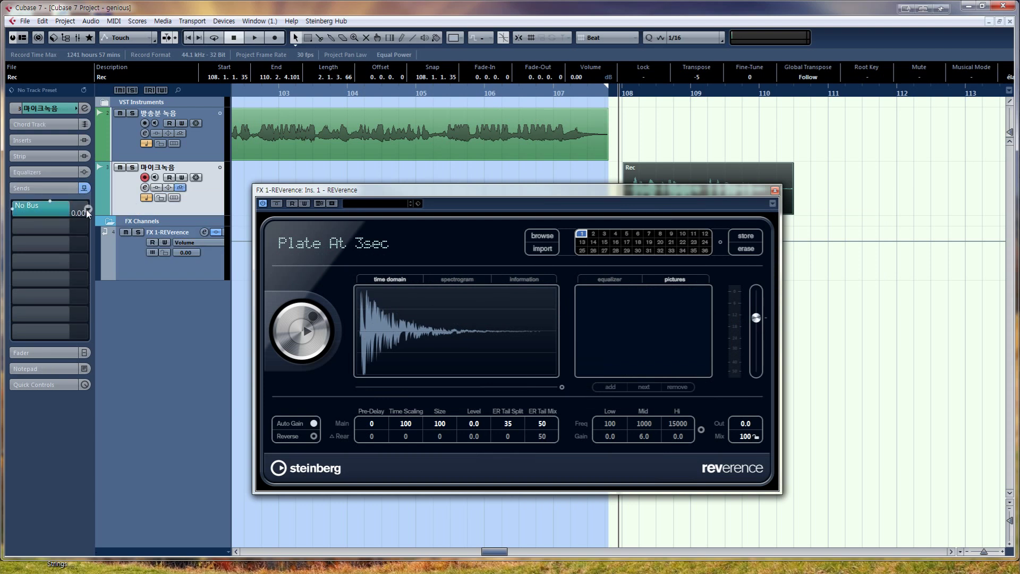
pyautogui.click(40, 206)
pyautogui.click(61, 248)
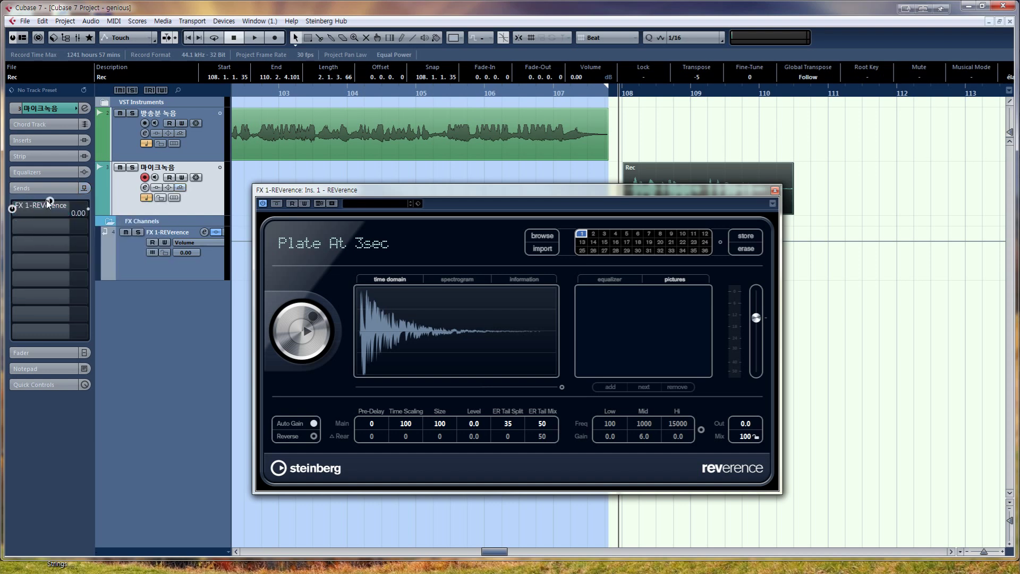
pyautogui.click(12, 209)
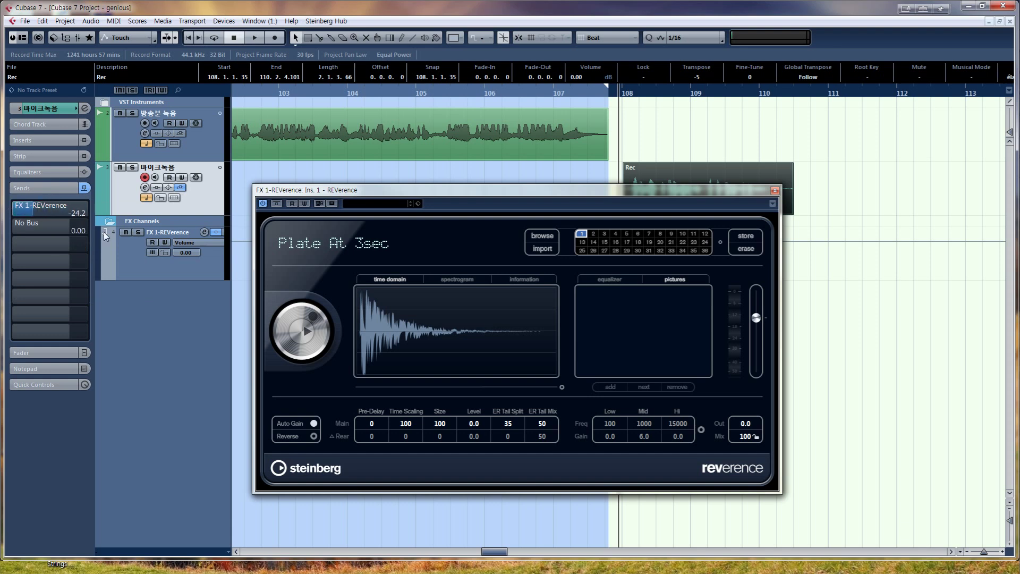
# Rename the reverb FX channel as Plate Rev, and audition the microphone track's Rec clip through the send
pyautogui.click(171, 237)
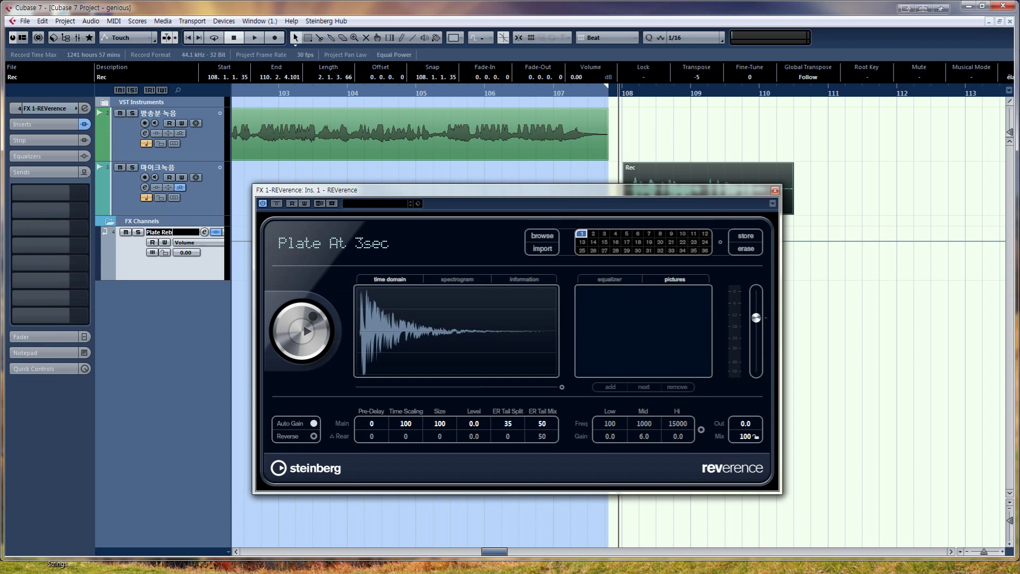
pyautogui.press('space')
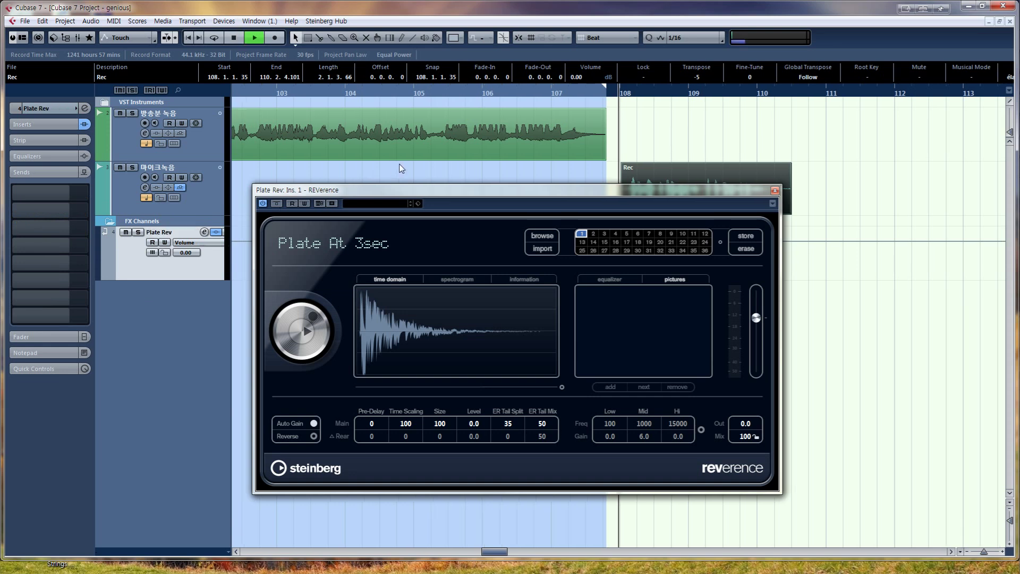
pyautogui.click(197, 203)
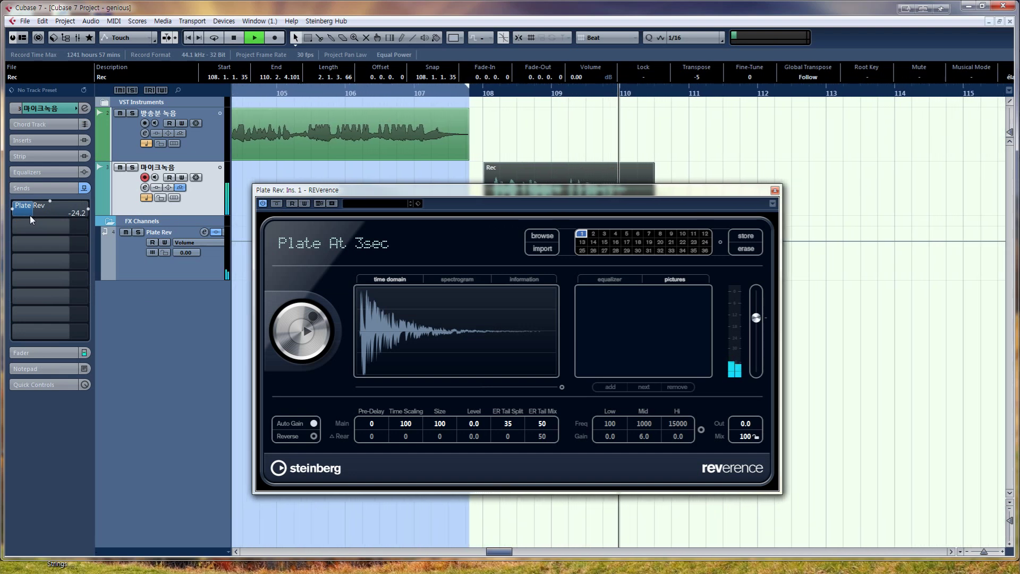
pyautogui.press('space')
# Lower the microphone track's Plate Rev send to -32.1 and replay from bar 108, moving the REVerence window clear of the Rec clip
pyautogui.moveTo(29, 215); pyautogui.dragTo(21, 217)
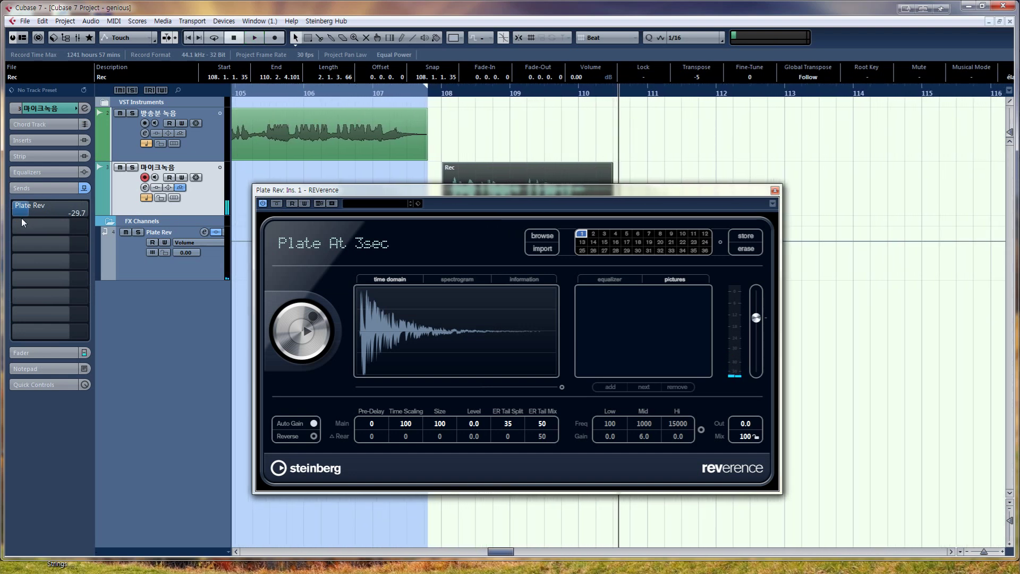
pyautogui.click(440, 101)
pyautogui.press('space')
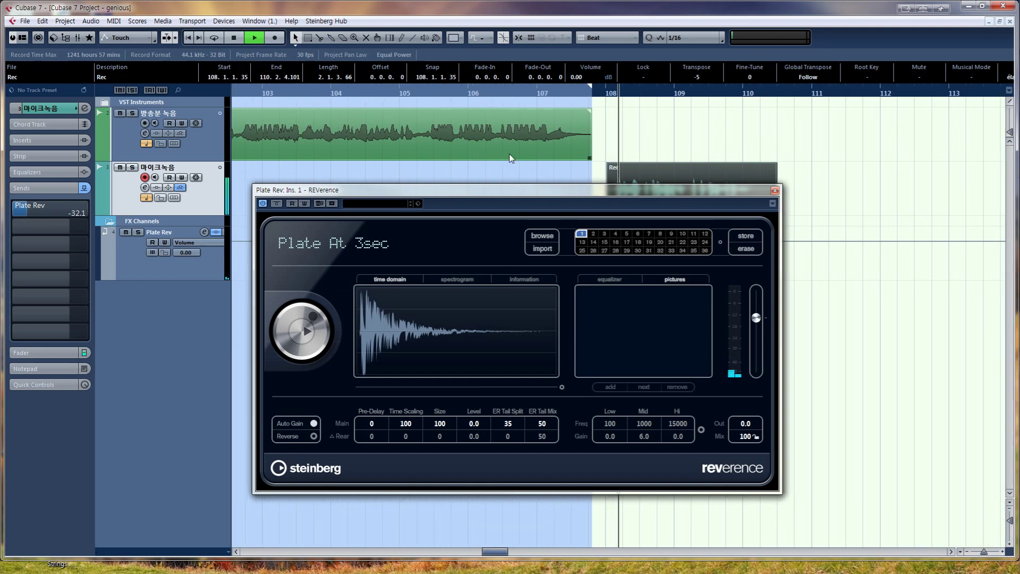
pyautogui.moveTo(550, 197); pyautogui.dragTo(549, 230)
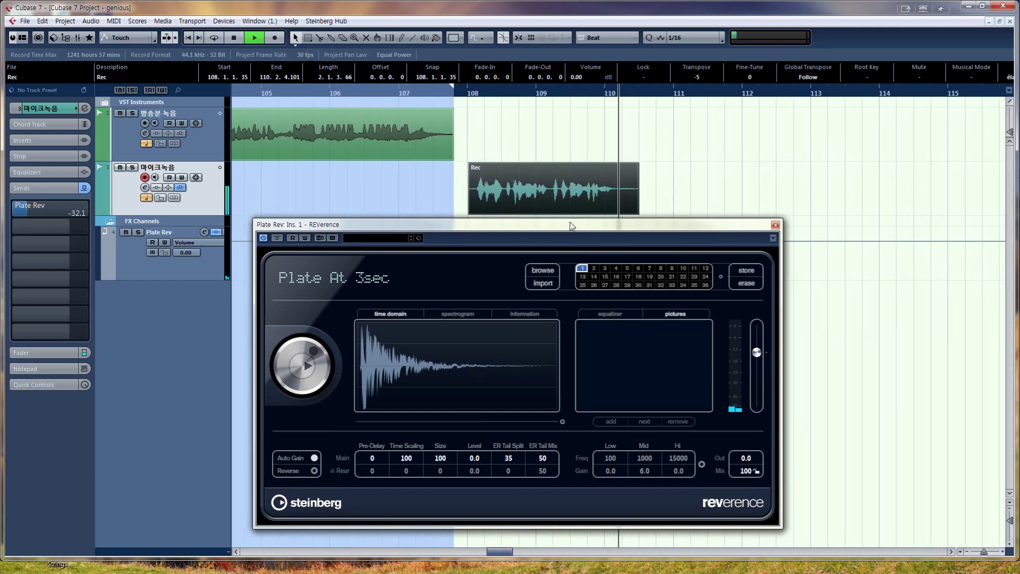
pyautogui.click(500, 211)
pyautogui.press('space')
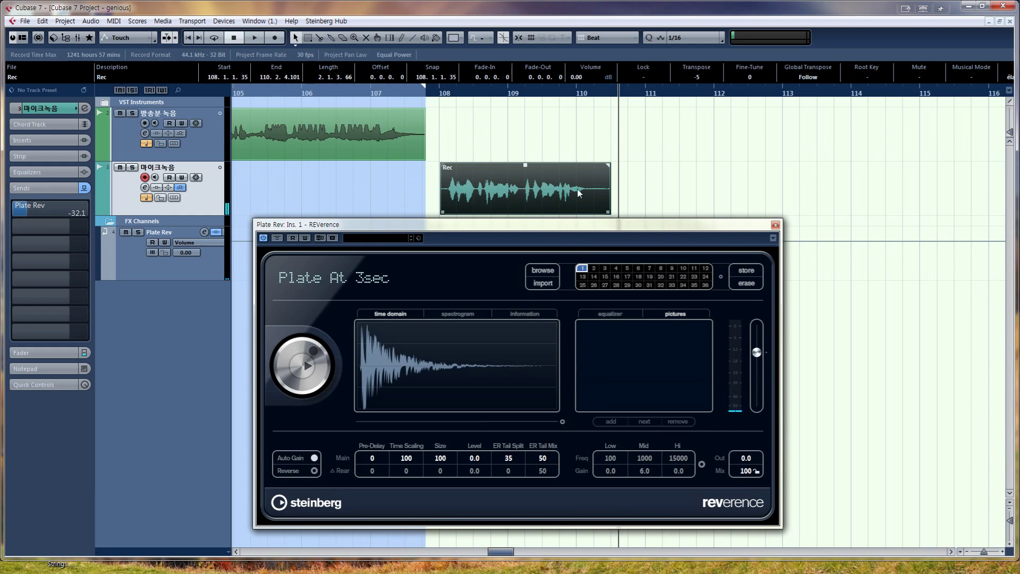